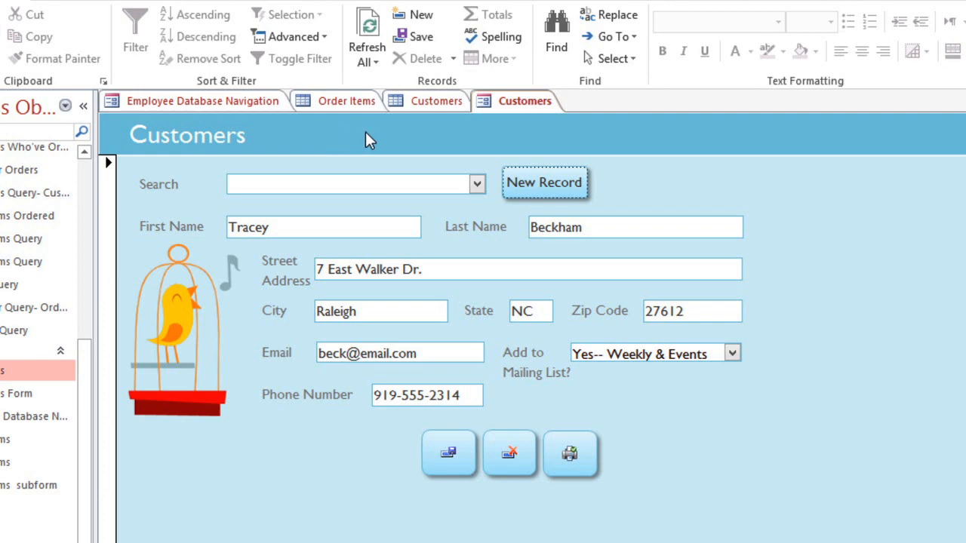
Step: Compare the Customers table with the Customers form, and use the form's Search to bring up a customer's record by last name
{"action": "left_click", "coordinate": [439, 106]}
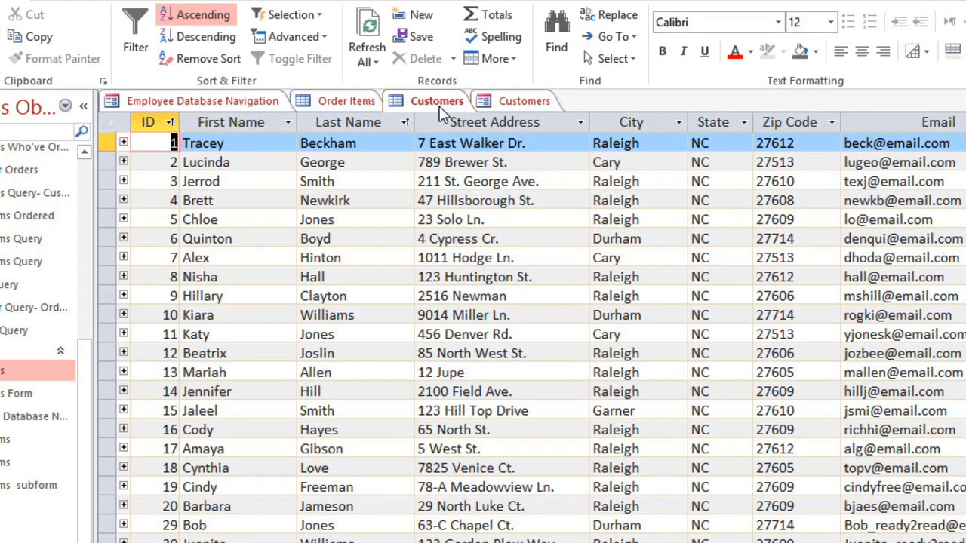
{"action": "left_click", "coordinate": [504, 105]}
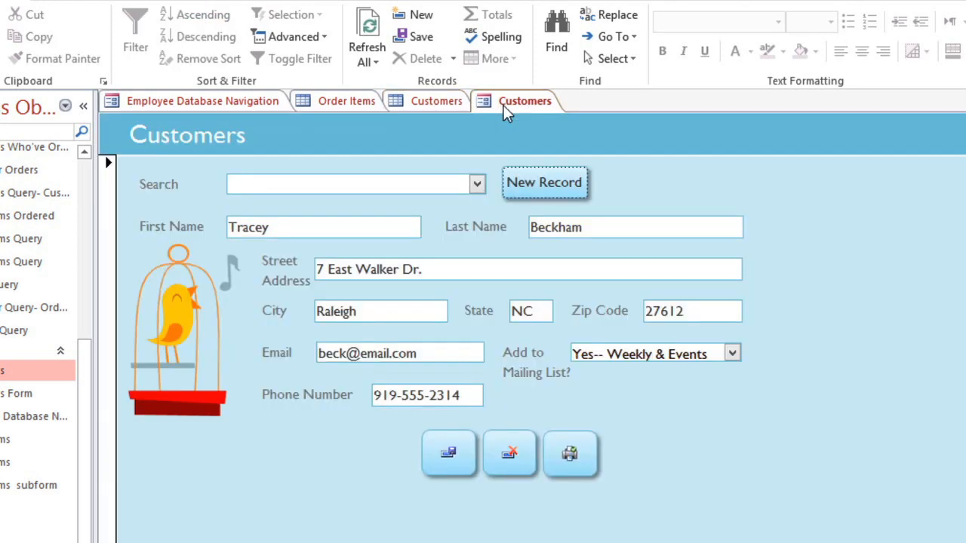
{"action": "left_click", "coordinate": [478, 185]}
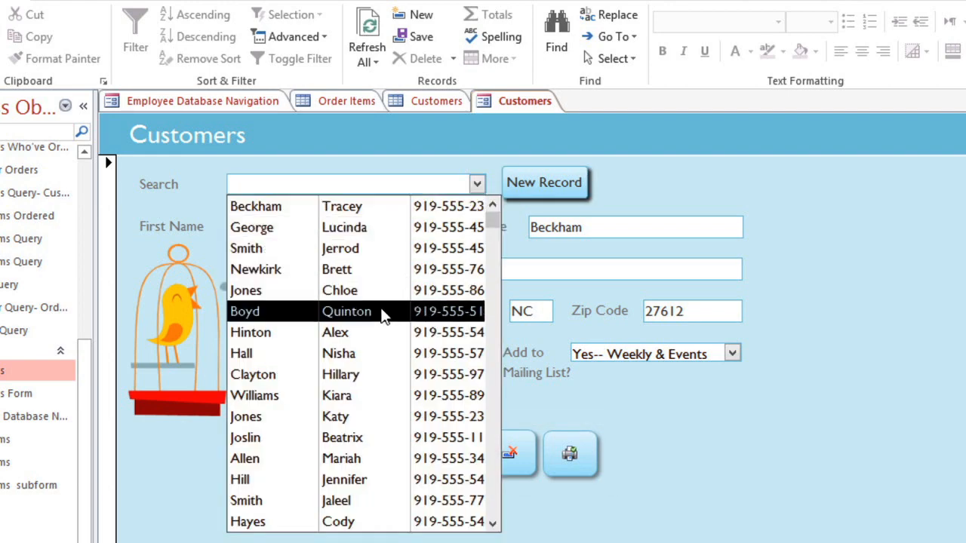
{"action": "type", "text": "gr"}
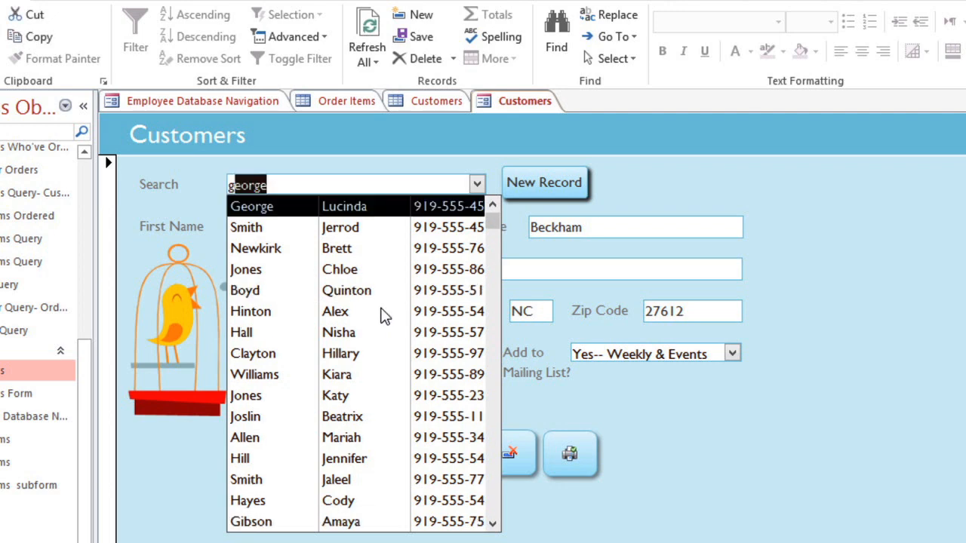
{"action": "type", "text": "een"}
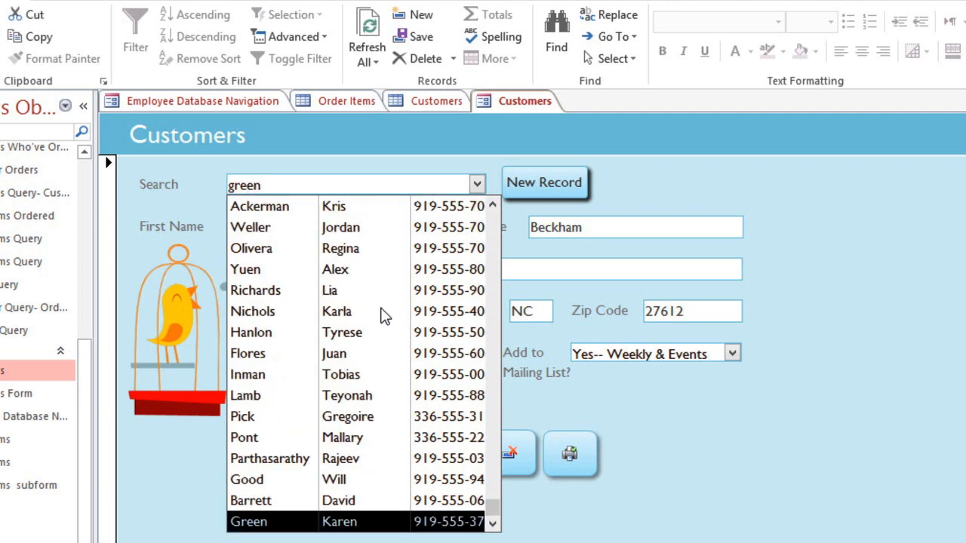
{"action": "left_click", "coordinate": [381, 522]}
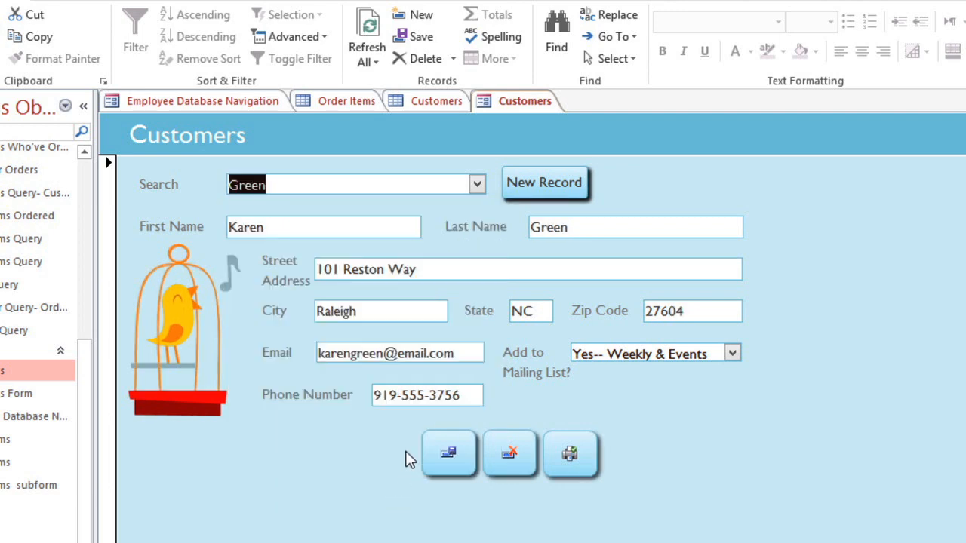
Step: Replace the street address in the customer's record with the new one
{"action": "left_click_drag", "start_coordinate": [446, 269], "coordinate": [293, 270]}
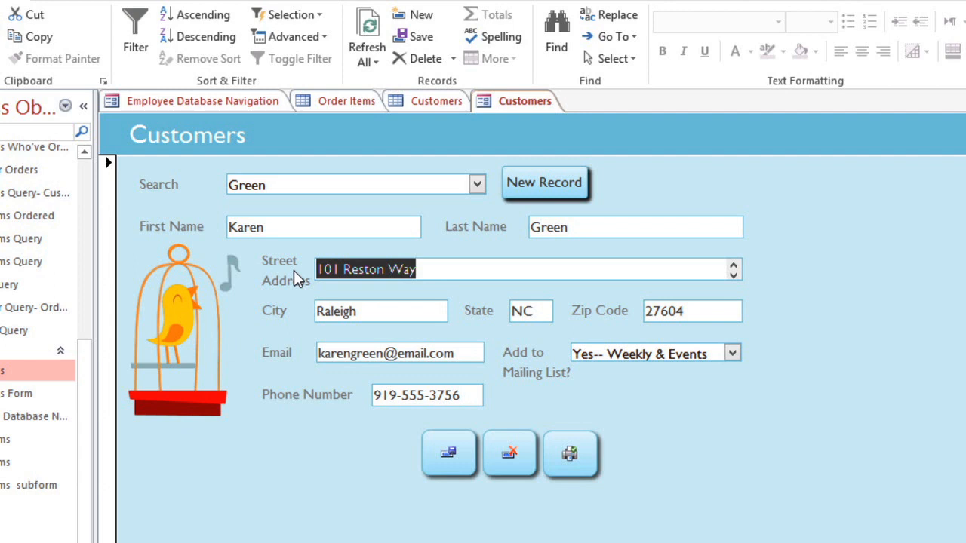
{"action": "type", "text": "55 Ash Tre"}
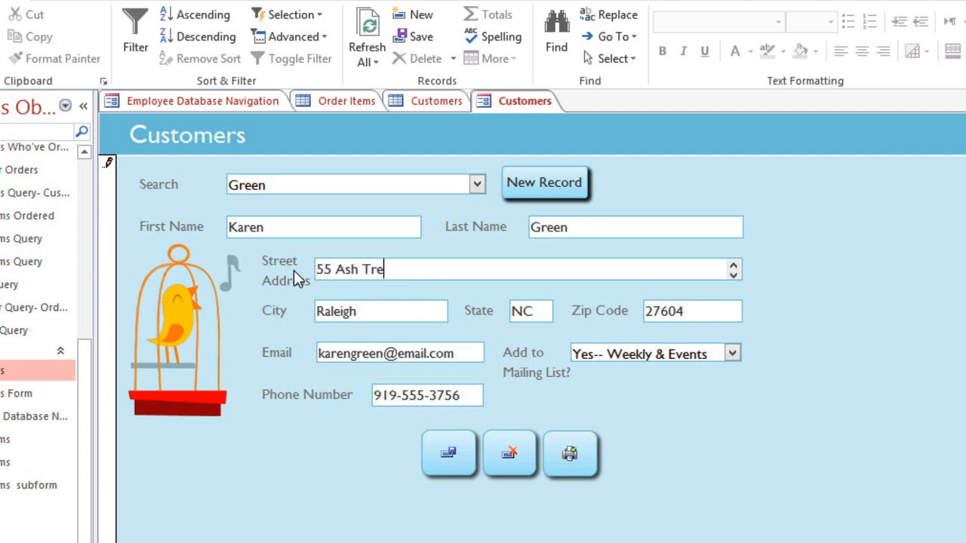
{"action": "type", "text": "e Lane"}
{"action": "key", "text": "Tab"}
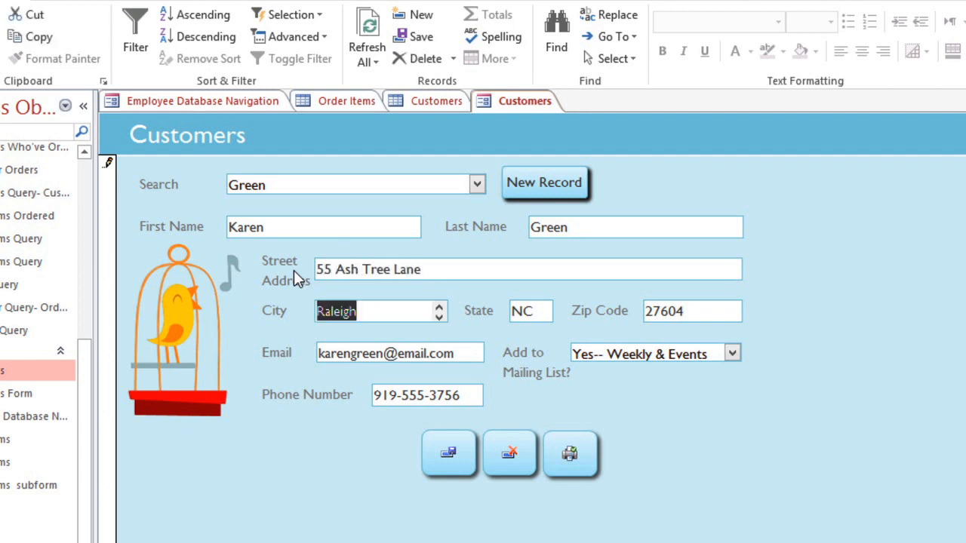
Step: Try to enter North Carolina as the State in the customer's record
{"action": "key", "text": "Tab"}
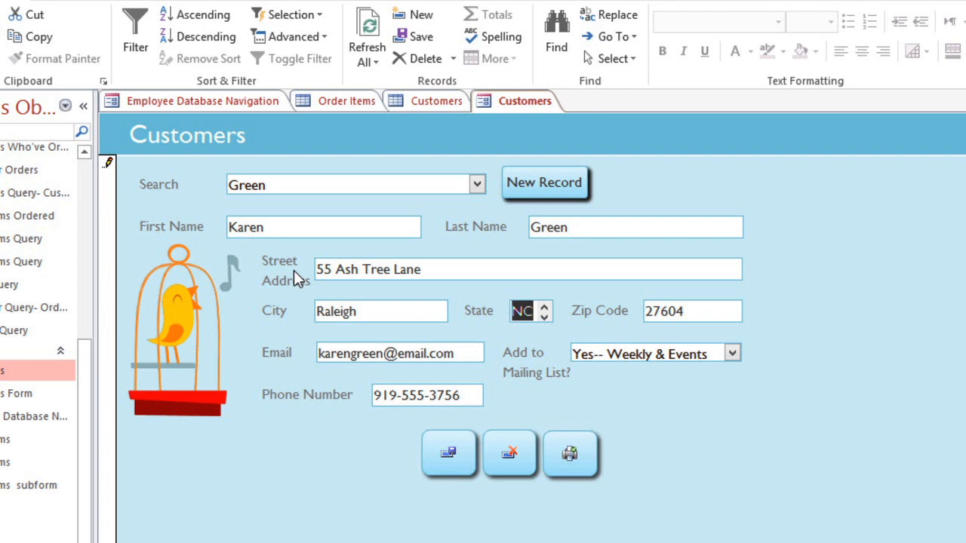
{"action": "type", "text": "North Caroli"}
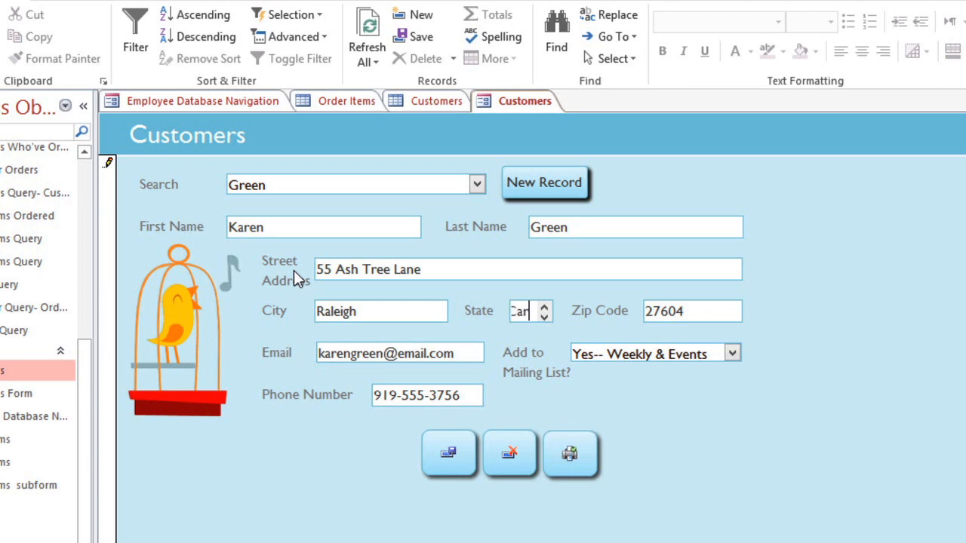
{"action": "type", "text": "na"}
{"action": "key", "text": "Tab"}
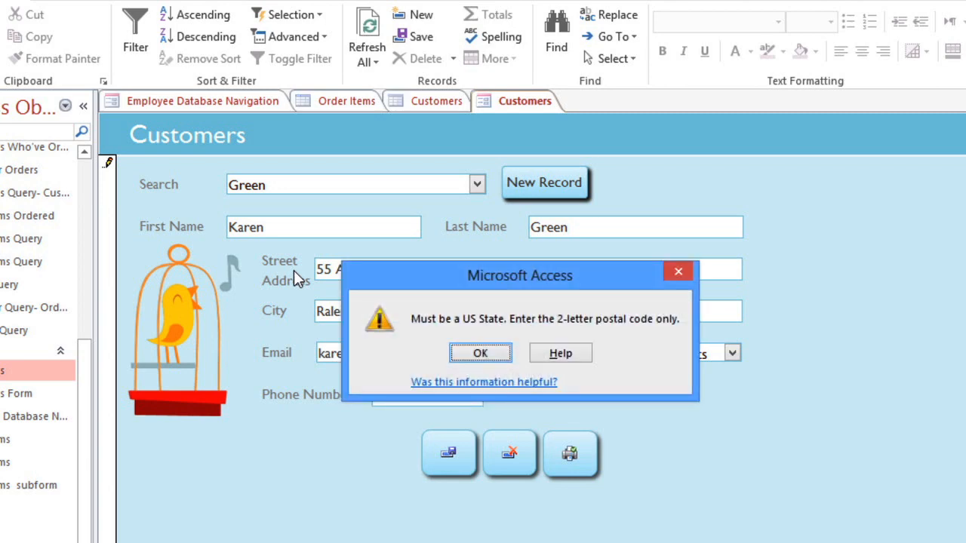
{"action": "left_click", "coordinate": [462, 352]}
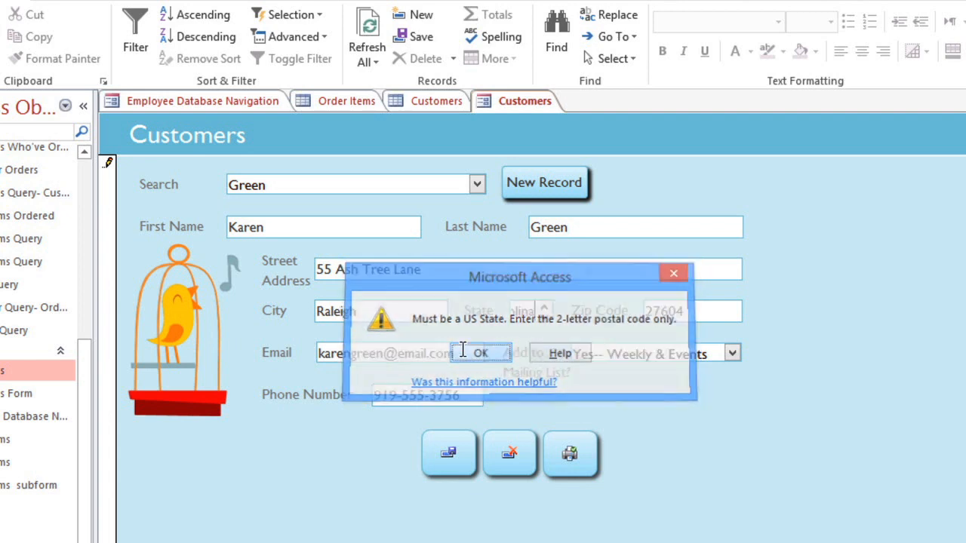
Step: Set the State to the two-letter code NC and save the customer's record
{"action": "key", "text": "BackSpace"}
{"action": "key", "text": "BackSpace"}
{"action": "key", "text": "BackSpace"}
{"action": "key", "text": "BackSpace"}
{"action": "key", "text": "BackSpace"}
{"action": "key", "text": "BackSpace"}
{"action": "key", "text": "BackSpace"}
{"action": "key", "text": "BackSpace"}
{"action": "key", "text": "BackSpace"}
{"action": "key", "text": "BackSpace"}
{"action": "key", "text": "BackSpace"}
{"action": "key", "text": "BackSpace"}
{"action": "key", "text": "BackSpace"}
{"action": "type", "text": "NC"}
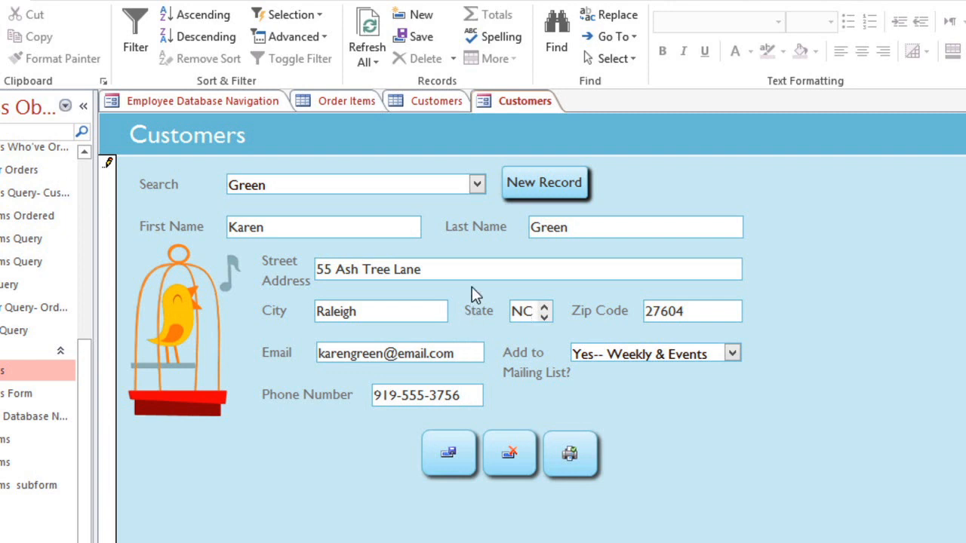
{"action": "left_click", "coordinate": [425, 42]}
Step: Start a blank record in the Customers form and open the Orders form
{"action": "left_click", "coordinate": [527, 187]}
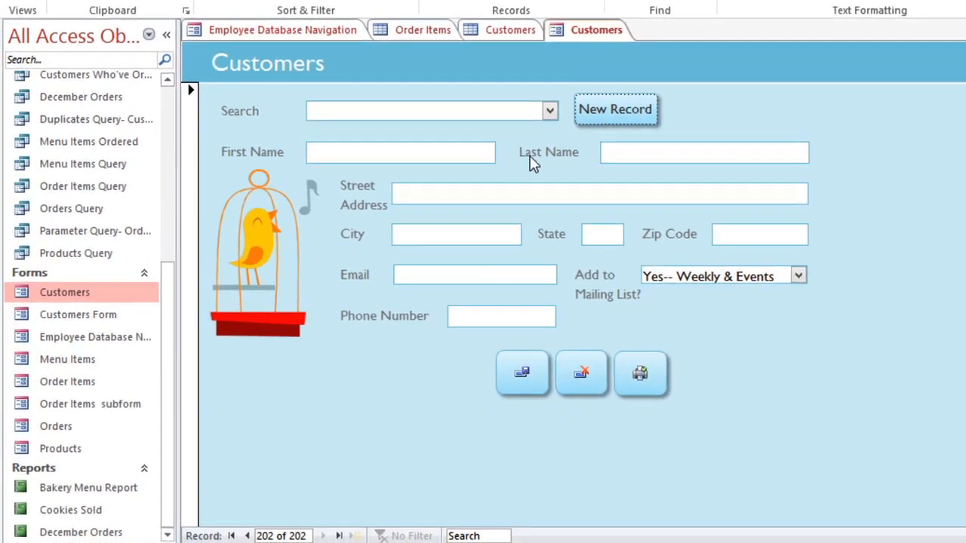
{"action": "double_click", "coordinate": [53, 427]}
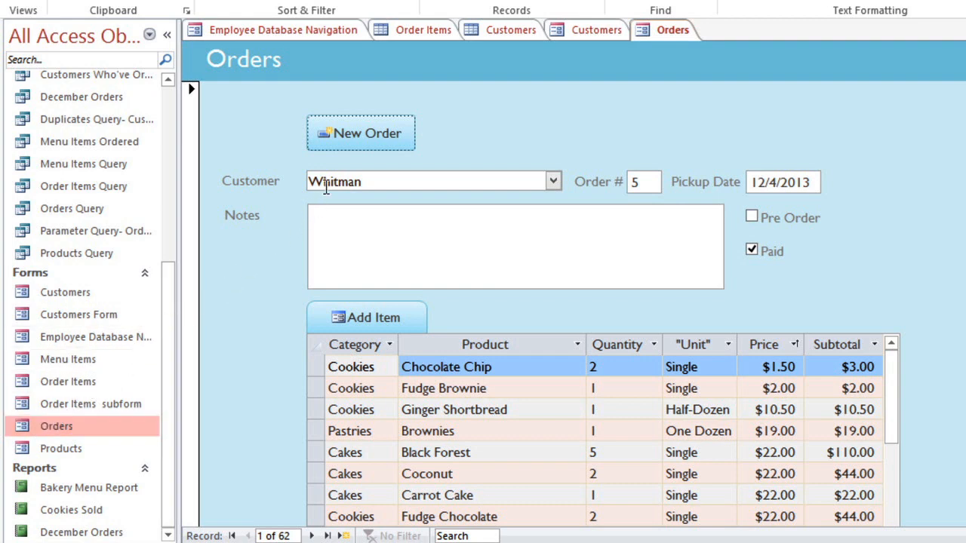
Step: Start a new order in the Orders form and assign an existing customer to it
{"action": "left_click", "coordinate": [361, 154]}
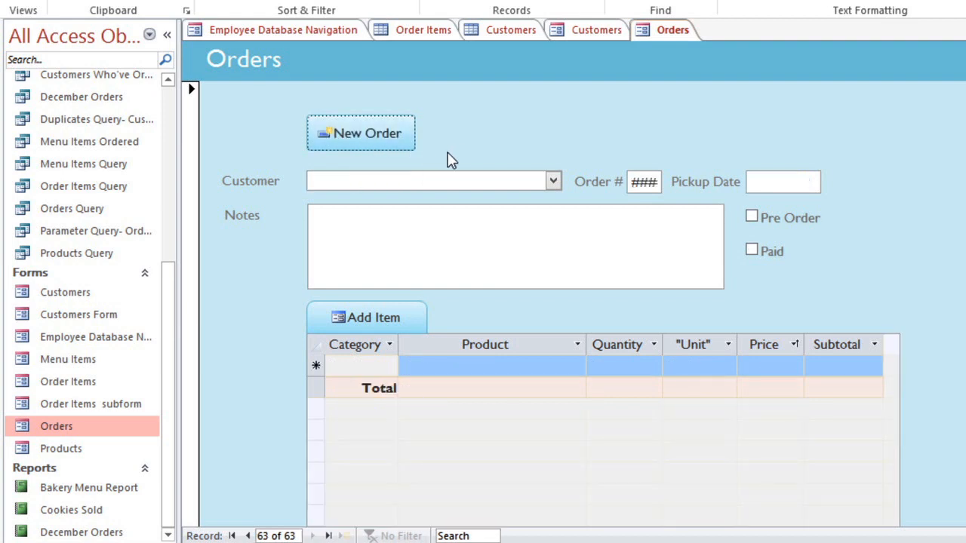
{"action": "left_click", "coordinate": [553, 181]}
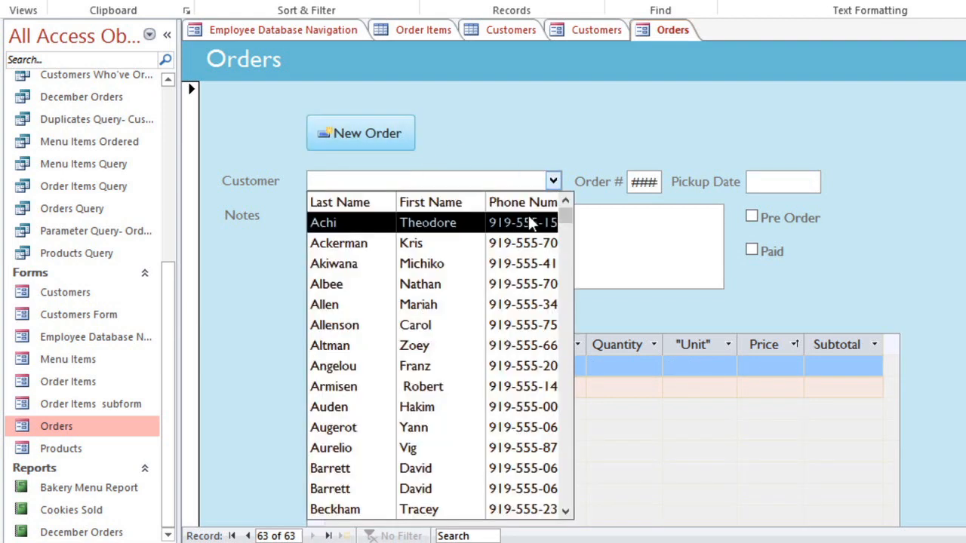
{"action": "left_click", "coordinate": [483, 305]}
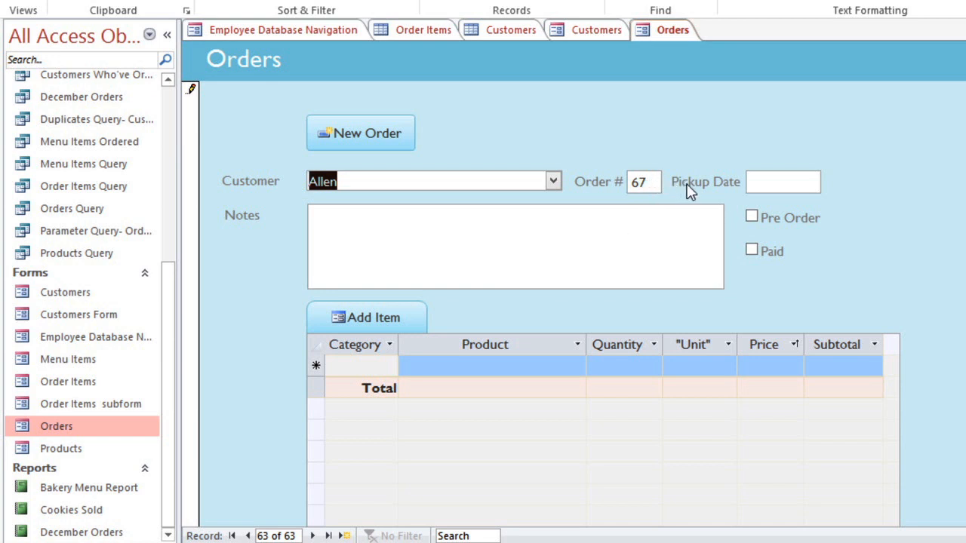
Step: Set the order's pickup date to 2/1/2014 using the calendar picker
{"action": "left_click", "coordinate": [780, 182]}
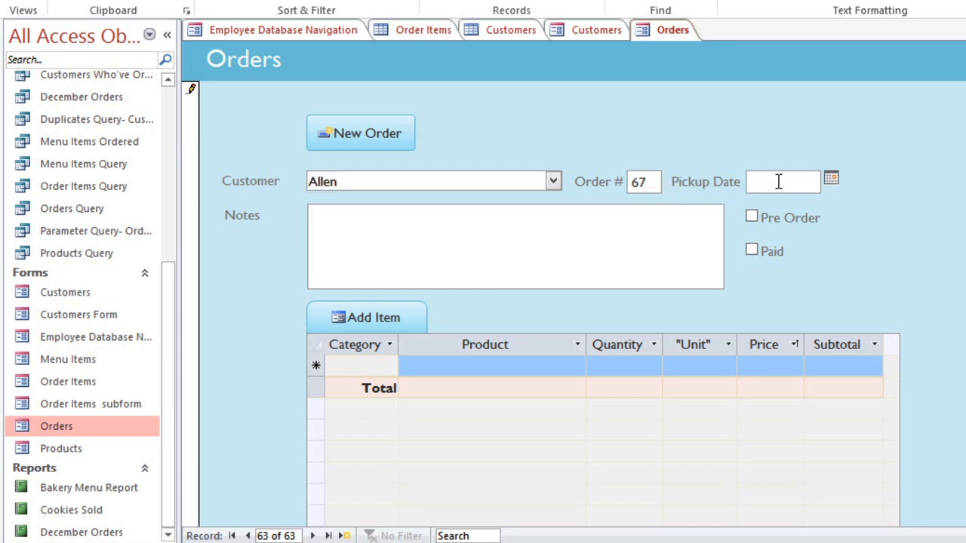
{"action": "left_click", "coordinate": [831, 178]}
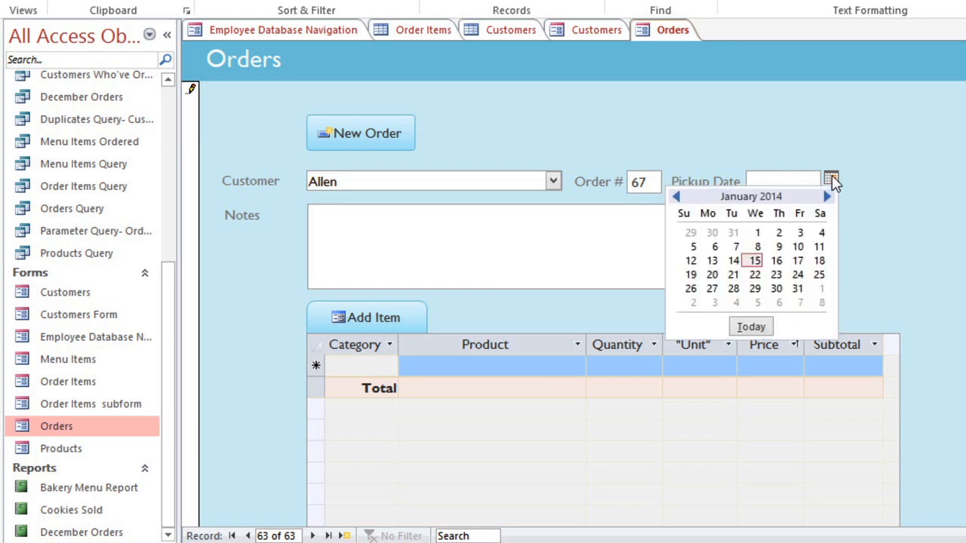
{"action": "left_click", "coordinate": [828, 197]}
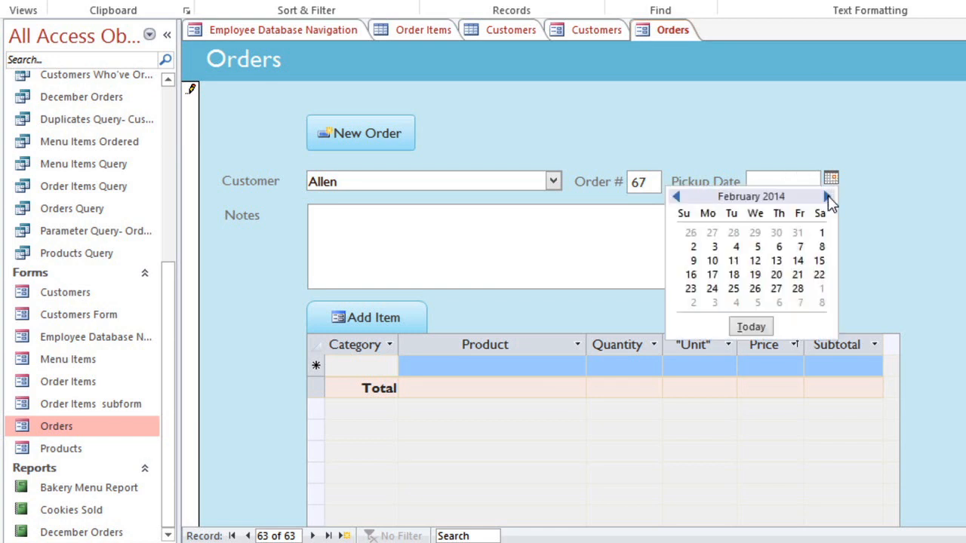
{"action": "left_click", "coordinate": [822, 233]}
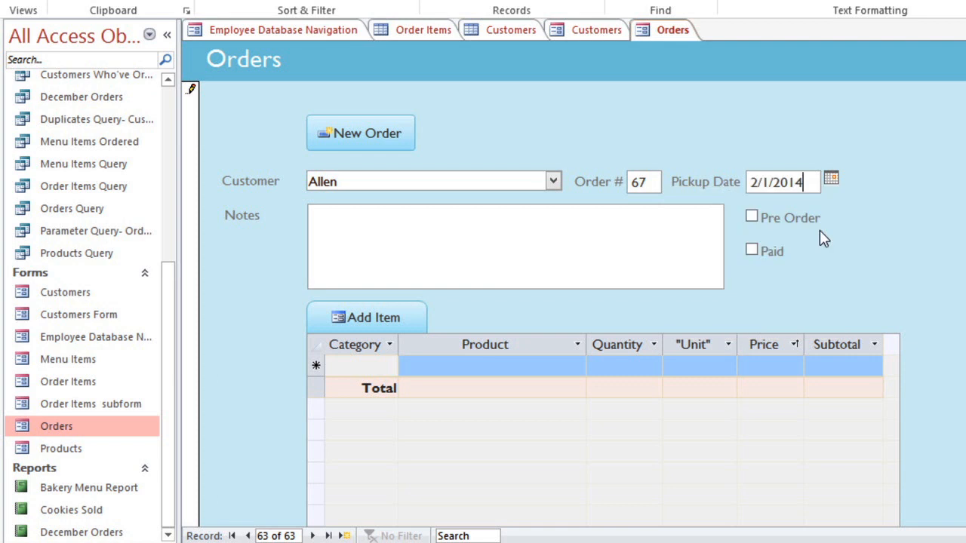
Step: Mark the order as Pre Order and Paid, and add the note "Husband will pick up"
{"action": "left_click", "coordinate": [754, 219]}
{"action": "left_click", "coordinate": [754, 250]}
{"action": "left_click", "coordinate": [655, 248]}
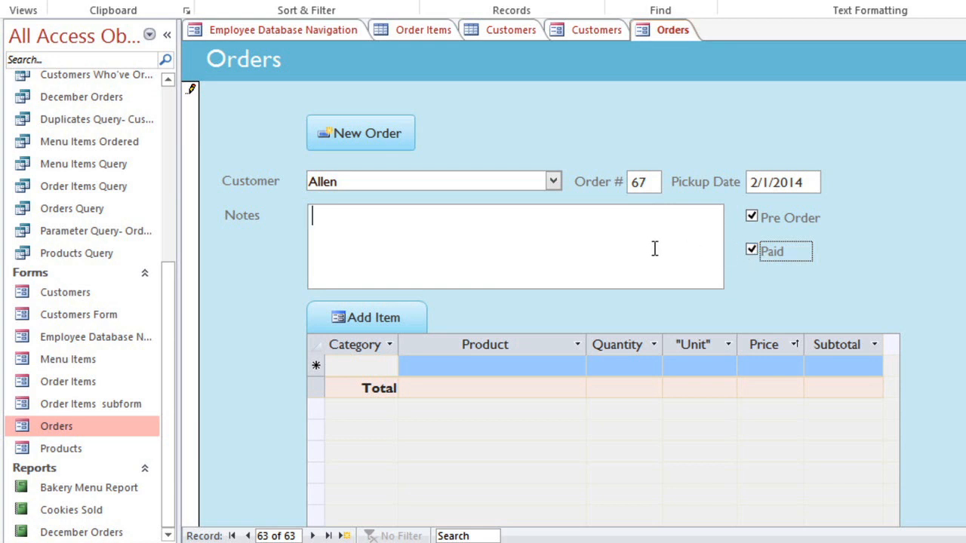
{"action": "type", "text": "Husband will "}
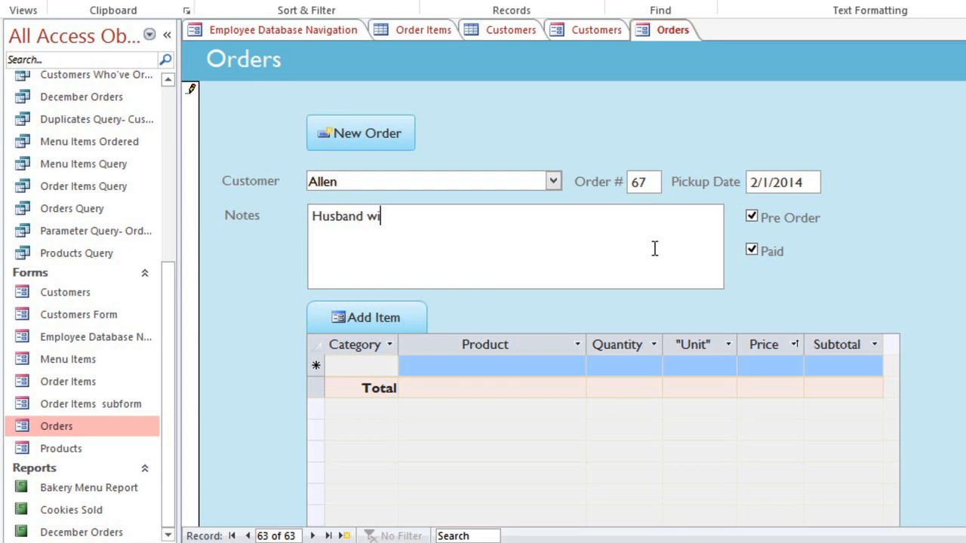
{"action": "type", "text": "pick up"}
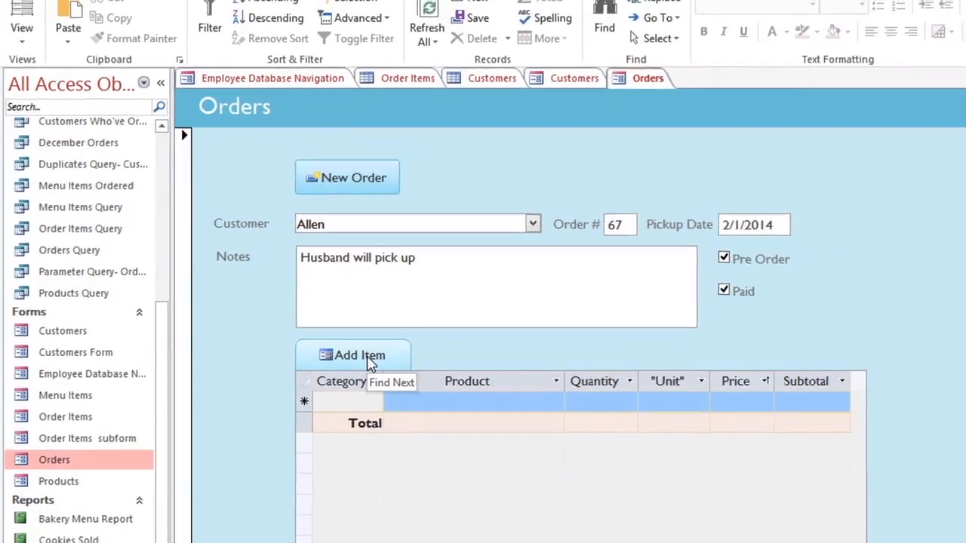
Step: Add the menu item Cakes - Carrot Cake - $22/Single with quantity 2 to the order and refresh the Orders form
{"action": "left_click", "coordinate": [366, 370]}
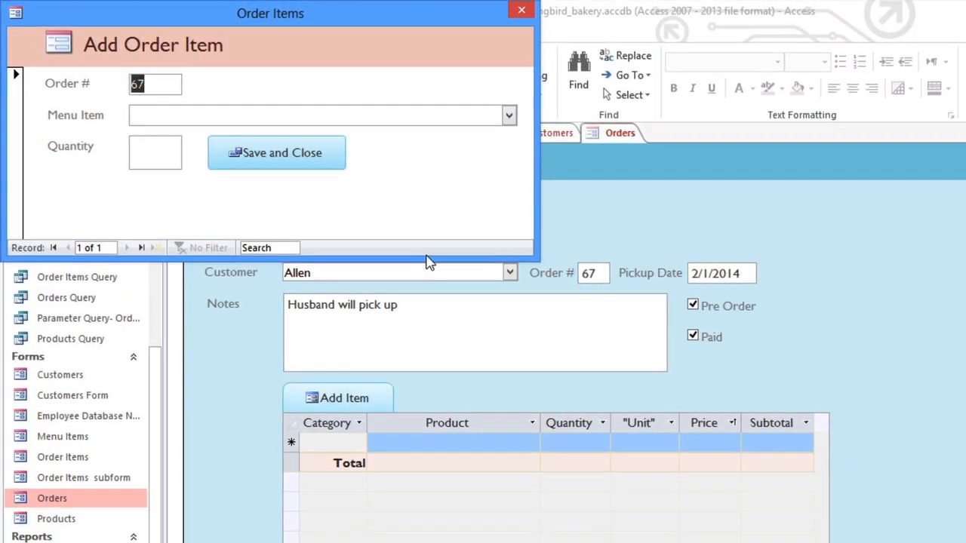
{"action": "left_click", "coordinate": [508, 116]}
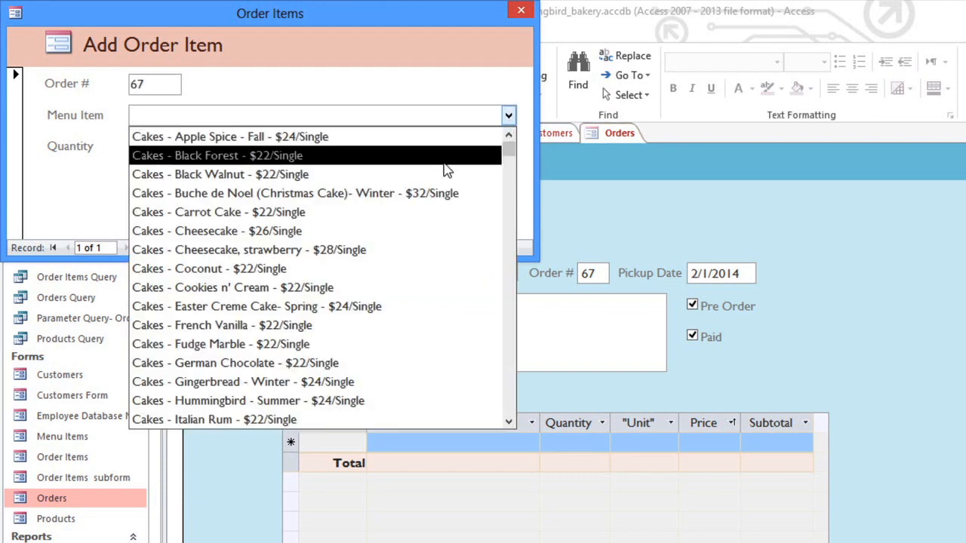
{"action": "left_click", "coordinate": [359, 212]}
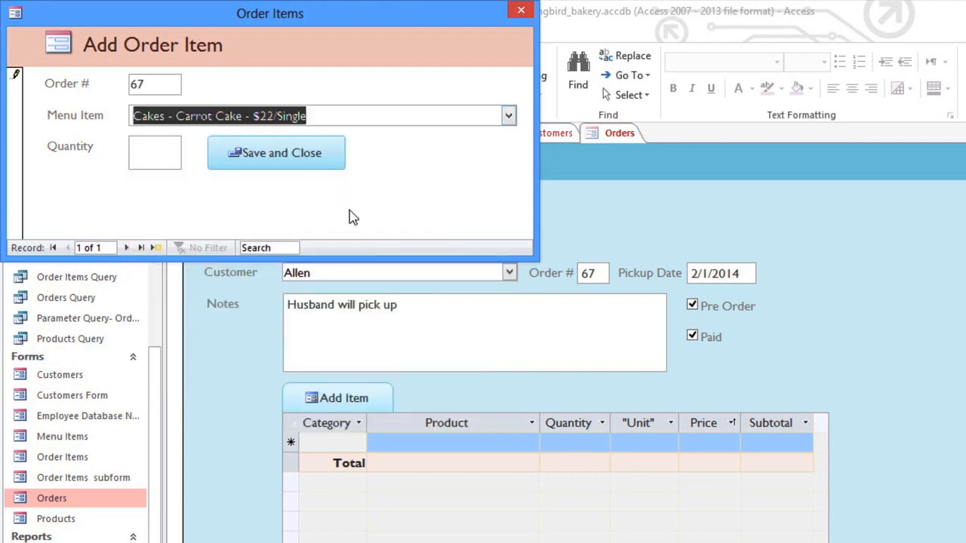
{"action": "left_click", "coordinate": [156, 163]}
{"action": "type", "text": "2"}
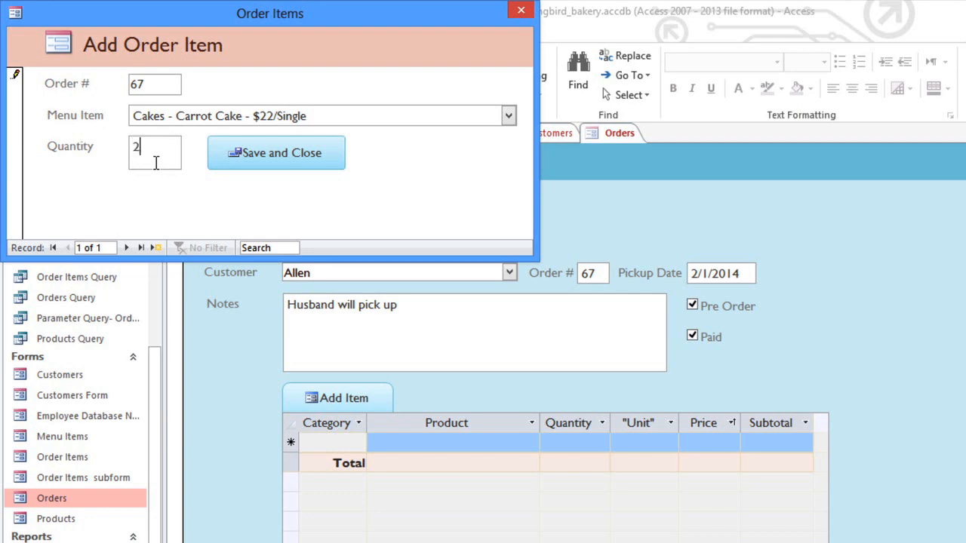
{"action": "left_click", "coordinate": [234, 170]}
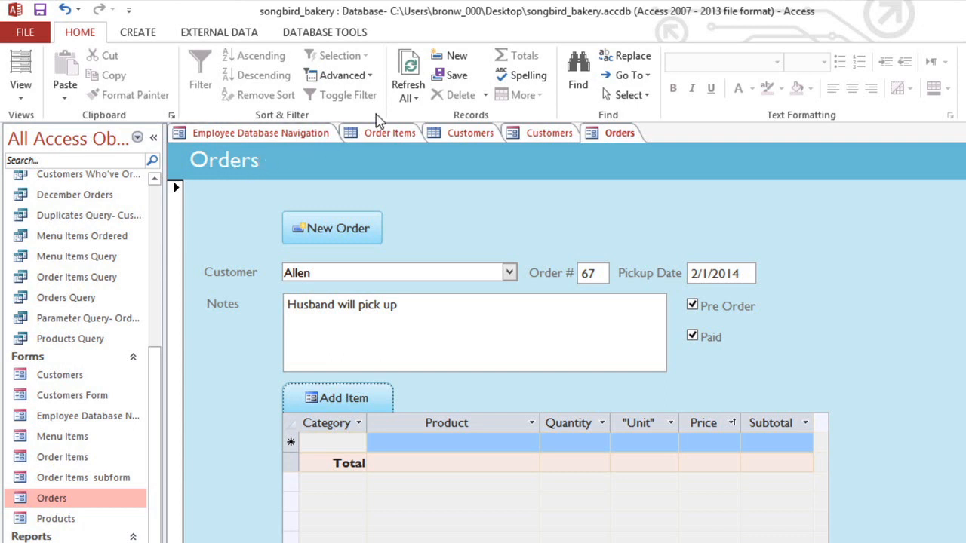
{"action": "left_click", "coordinate": [413, 99]}
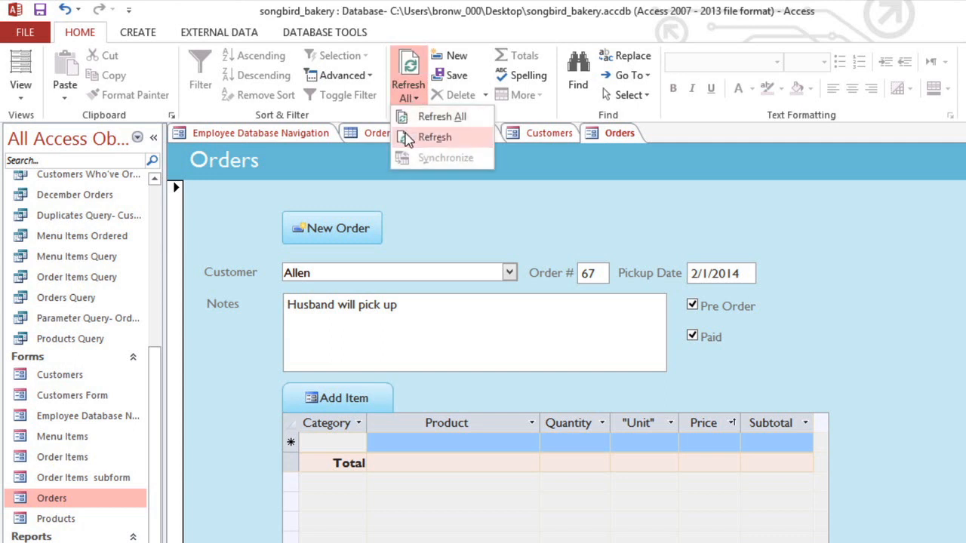
{"action": "left_click", "coordinate": [434, 137]}
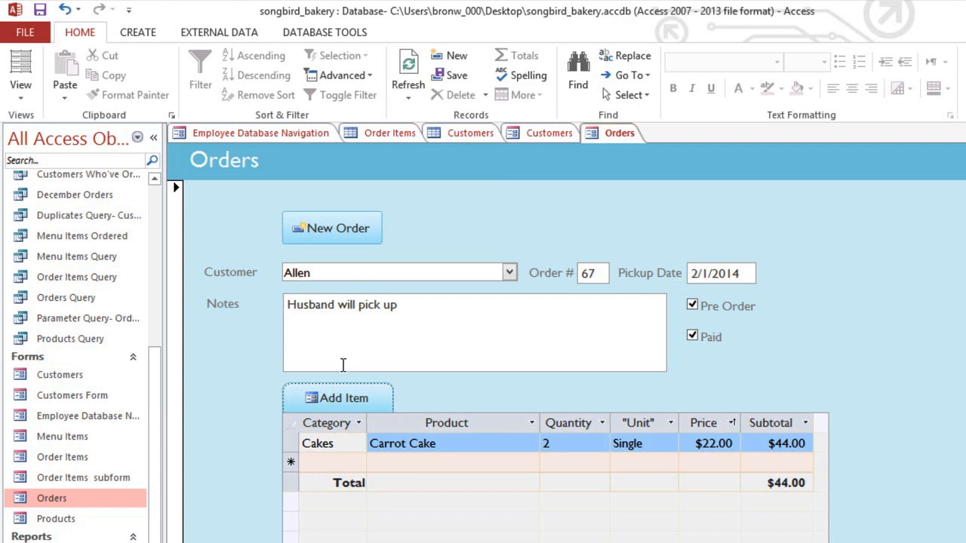
Step: Add the menu item Cakes - Black Forest - $22/Single with quantity 1 to the order and save it
{"action": "left_click", "coordinate": [336, 400]}
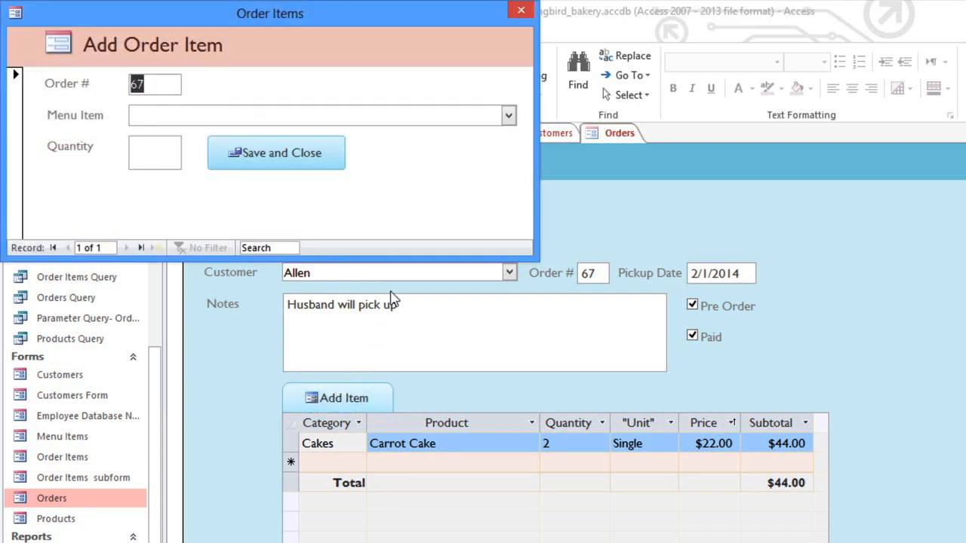
{"action": "left_click", "coordinate": [508, 117]}
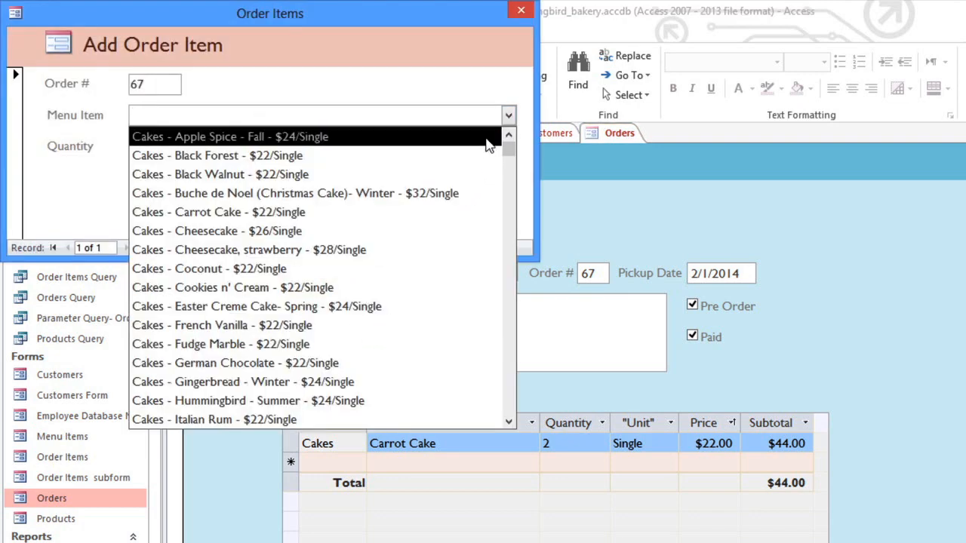
{"action": "left_click", "coordinate": [468, 156]}
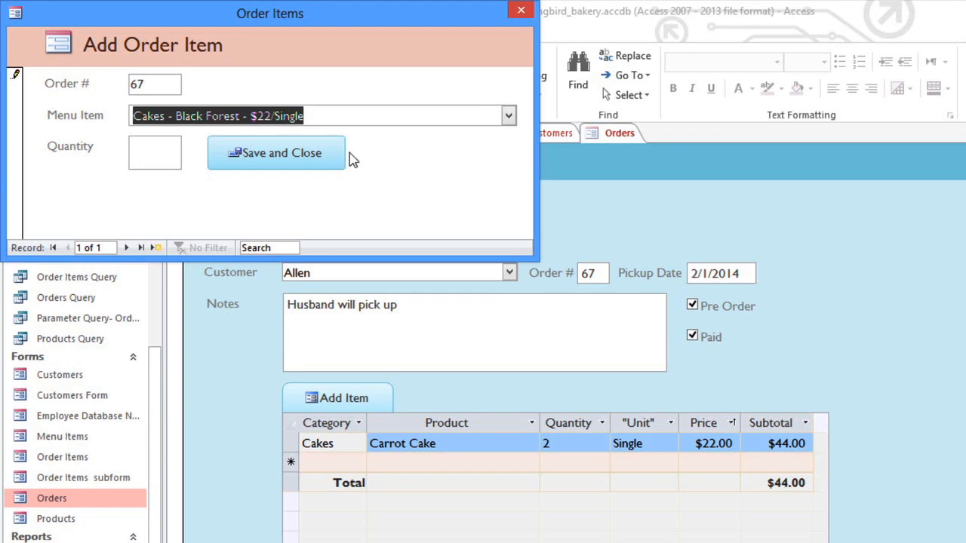
{"action": "left_click", "coordinate": [169, 151]}
{"action": "type", "text": "1"}
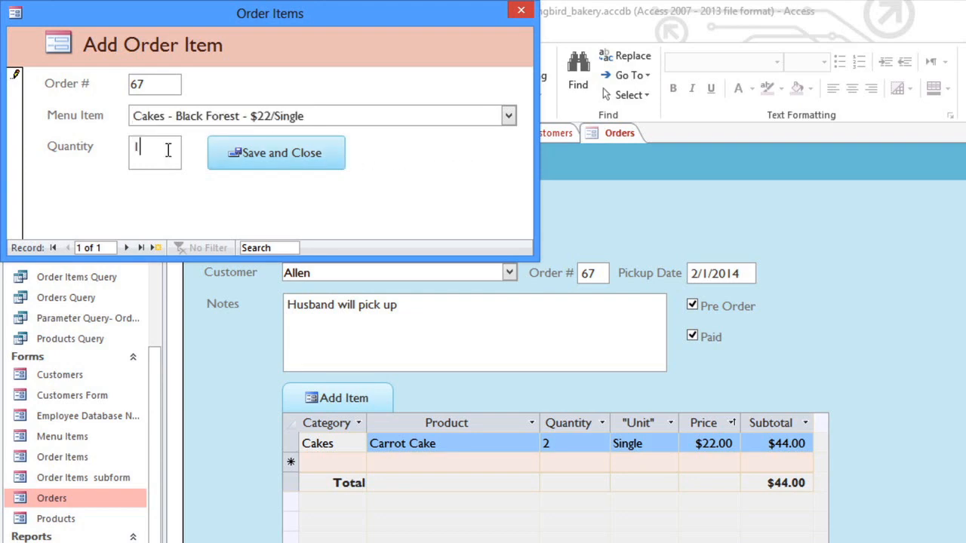
{"action": "left_click", "coordinate": [222, 161]}
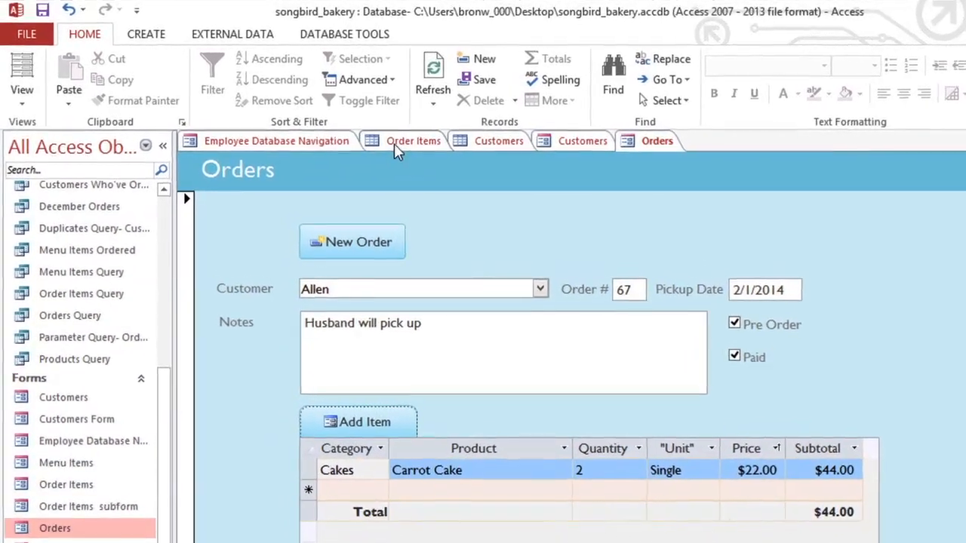
Step: View the Order Items table and inspect the Menu Item ID and Order ID of the record with ID 13
{"action": "left_click", "coordinate": [406, 144]}
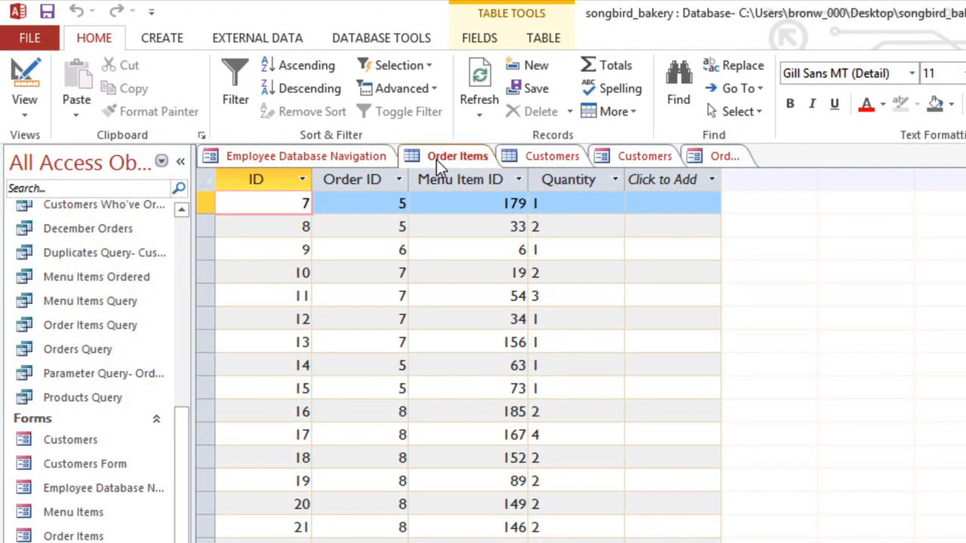
{"action": "left_click", "coordinate": [472, 342]}
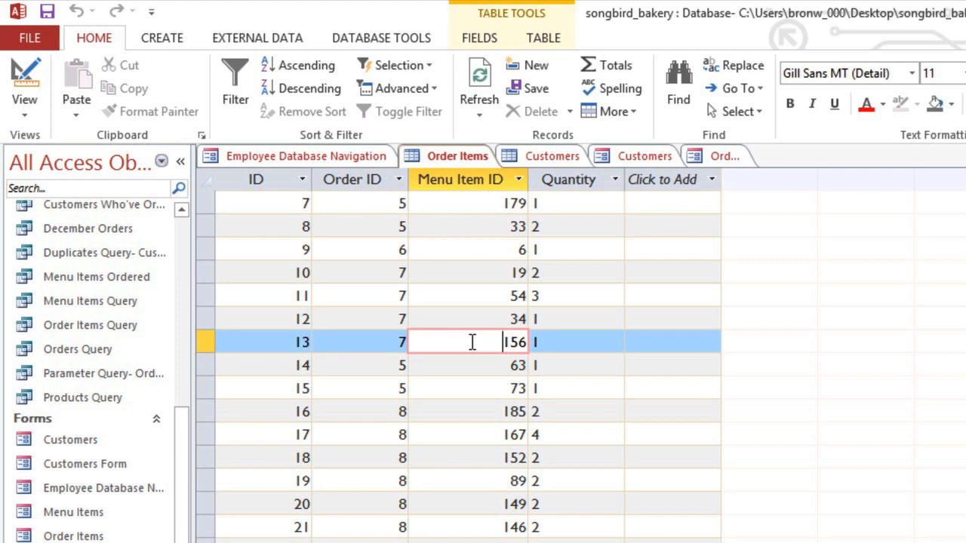
{"action": "left_click", "coordinate": [377, 343]}
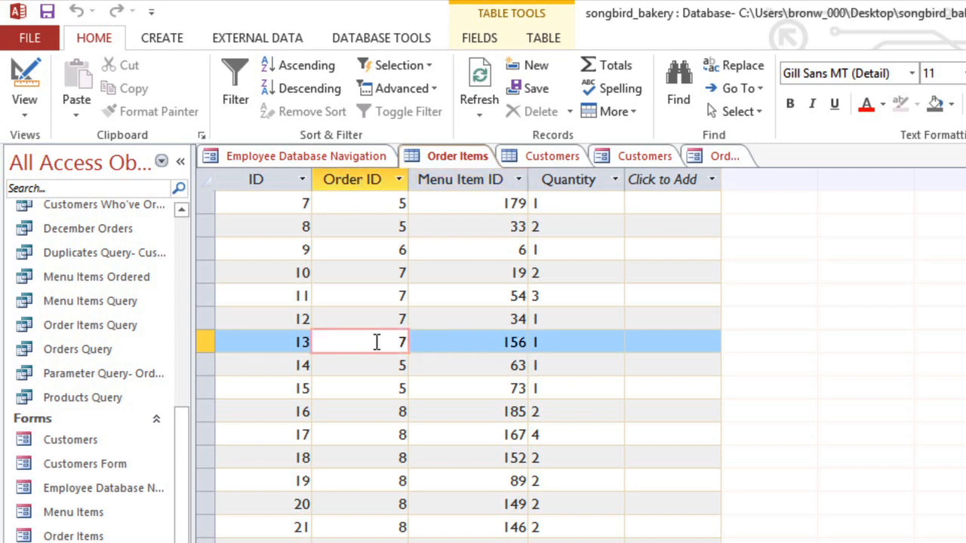